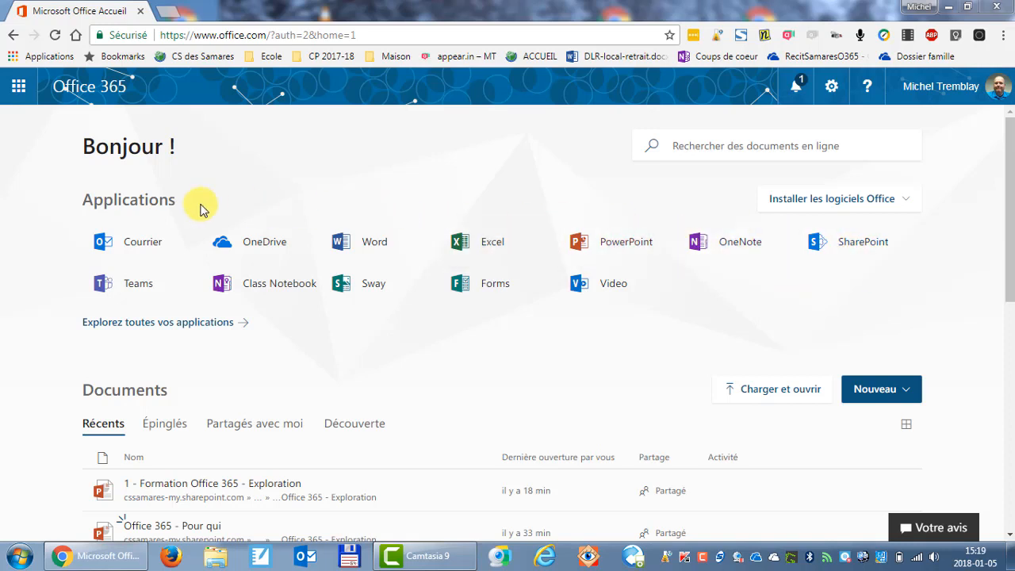
Step: Create a new Visio drawing in the OneDrive folder 2018-TEST-VISIO
click(265, 247)
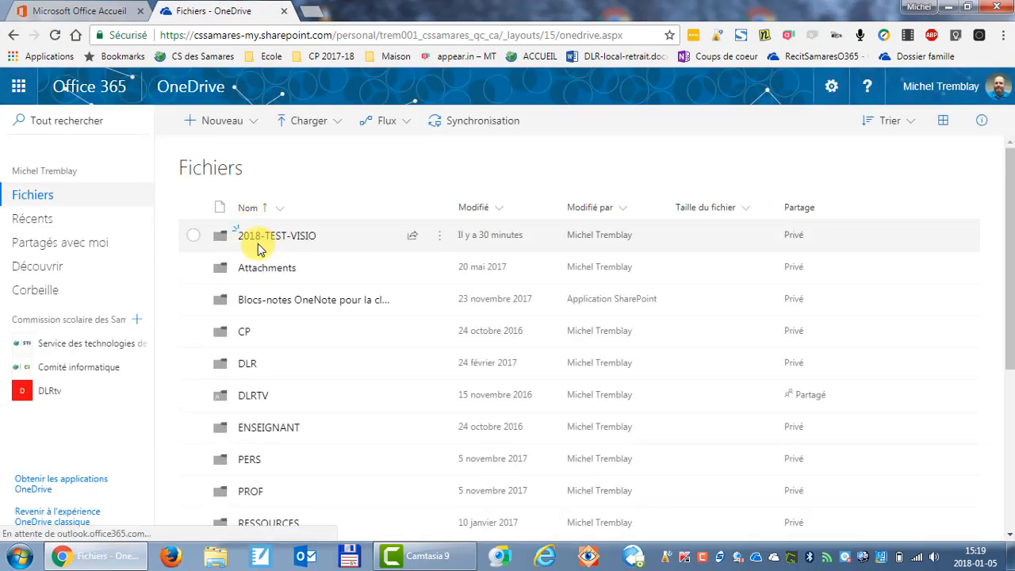
click(253, 237)
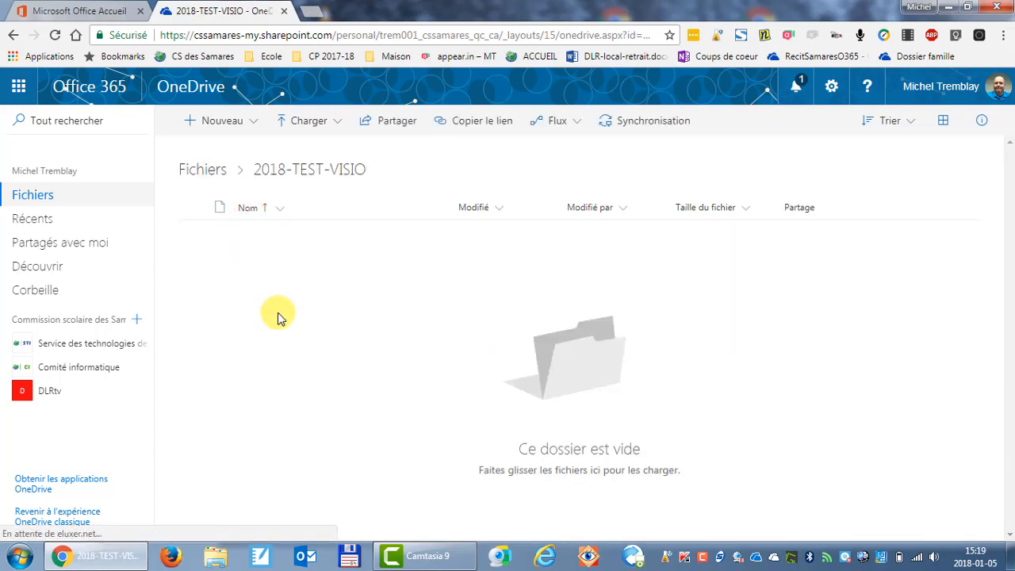
click(255, 126)
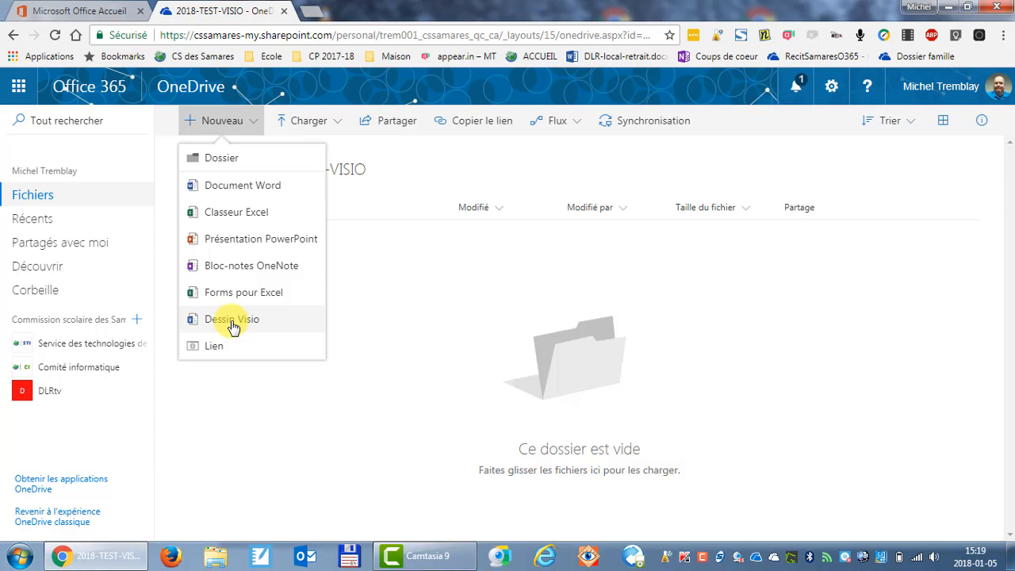
click(231, 320)
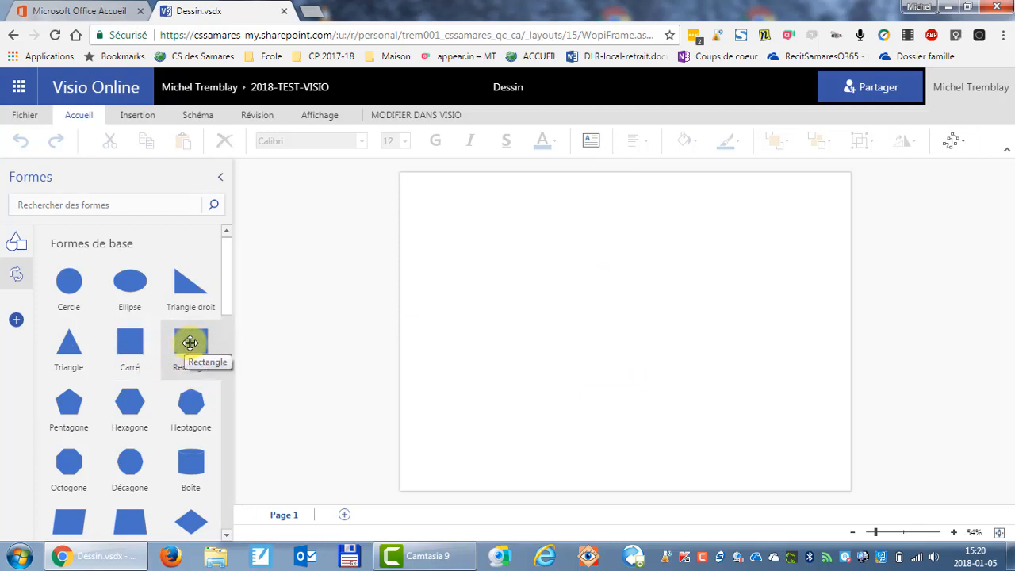
Step: Place a rectangle in the middle of the page, and add and delete a trial ellipse near the page's upper-left corner
drag(190, 342, 628, 335)
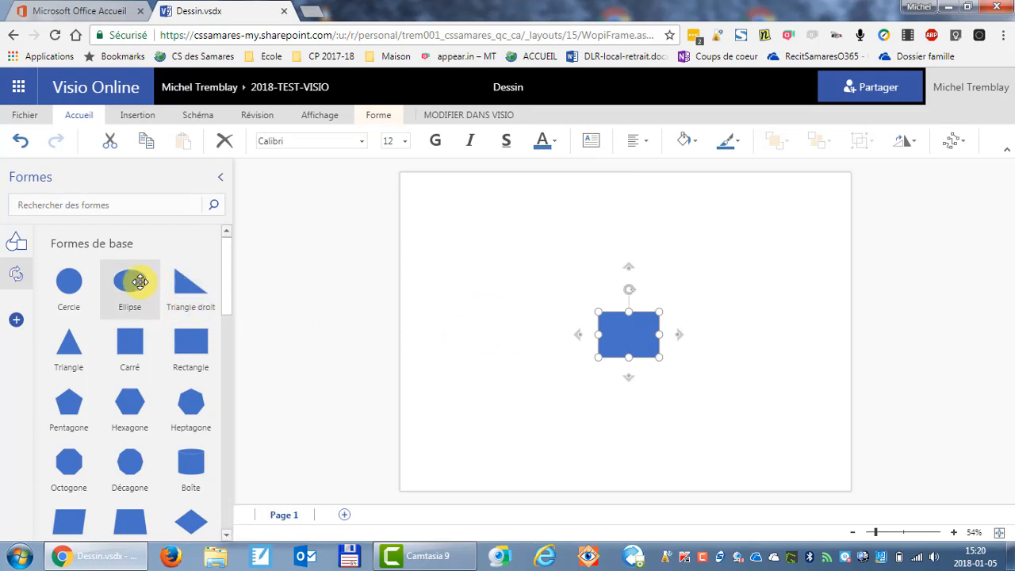
drag(130, 280, 472, 237)
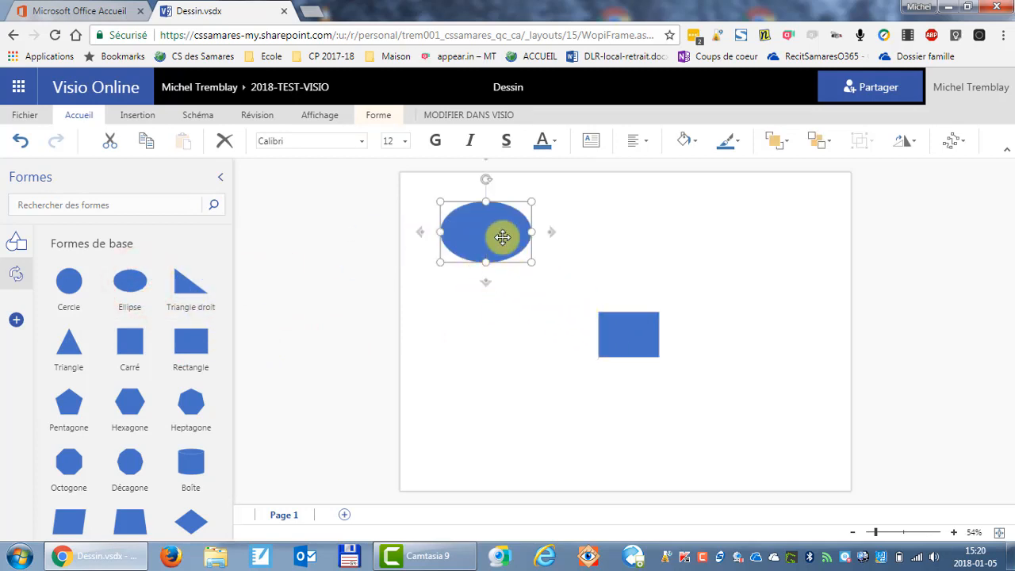
key(Delete)
Step: Add three rectangles auto-connected to the left side of the central rectangle, arranged in a vertical column level with, above and below it
click(624, 330)
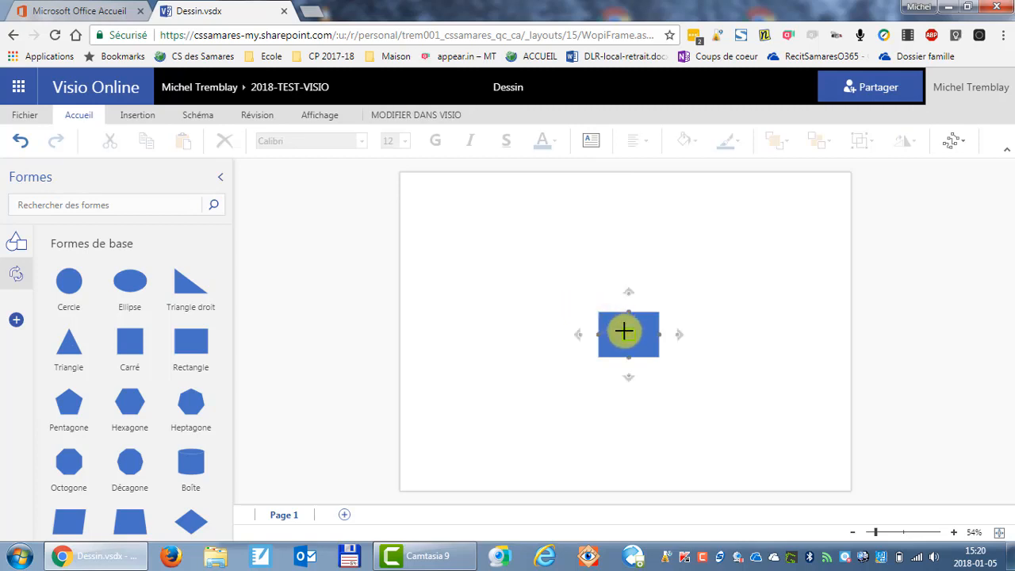
mouse_move(576, 336)
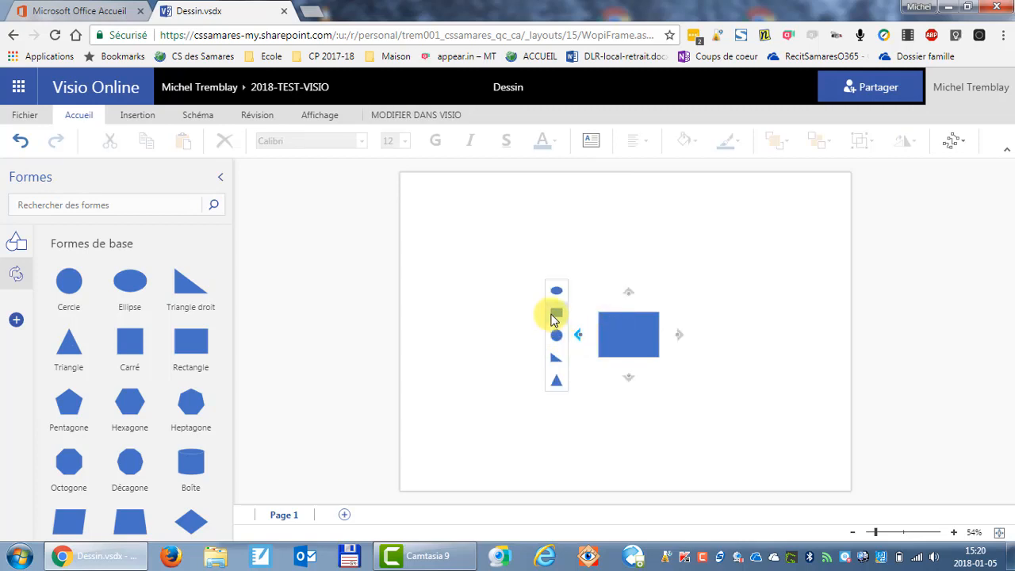
click(556, 312)
drag(566, 330, 544, 333)
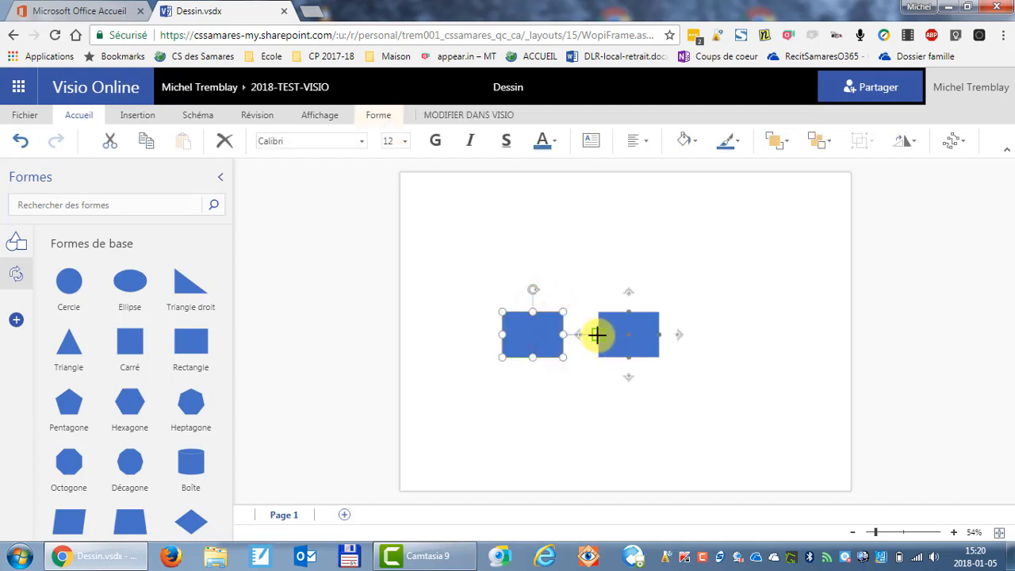
mouse_move(579, 336)
click(555, 314)
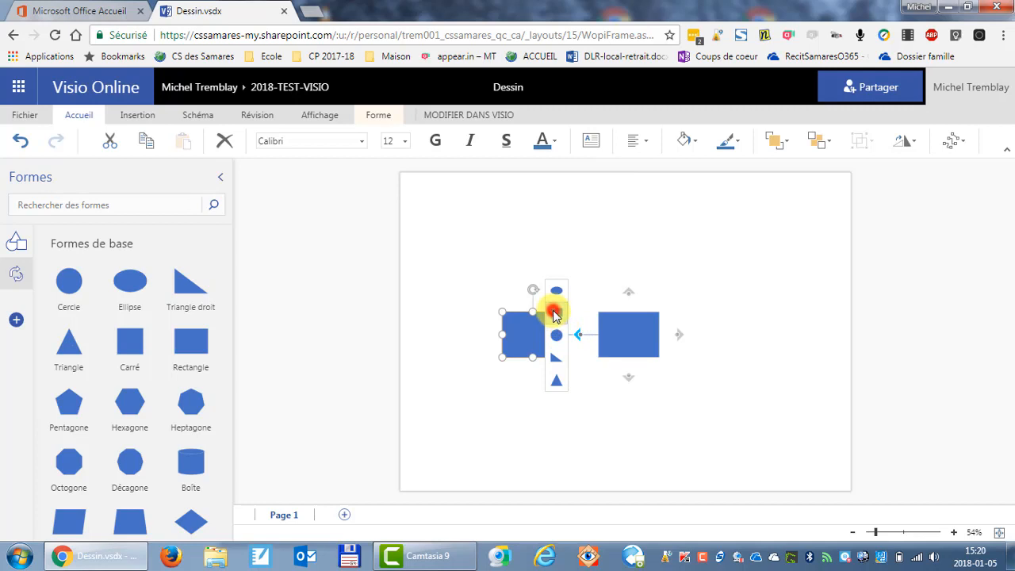
drag(555, 282, 533, 266)
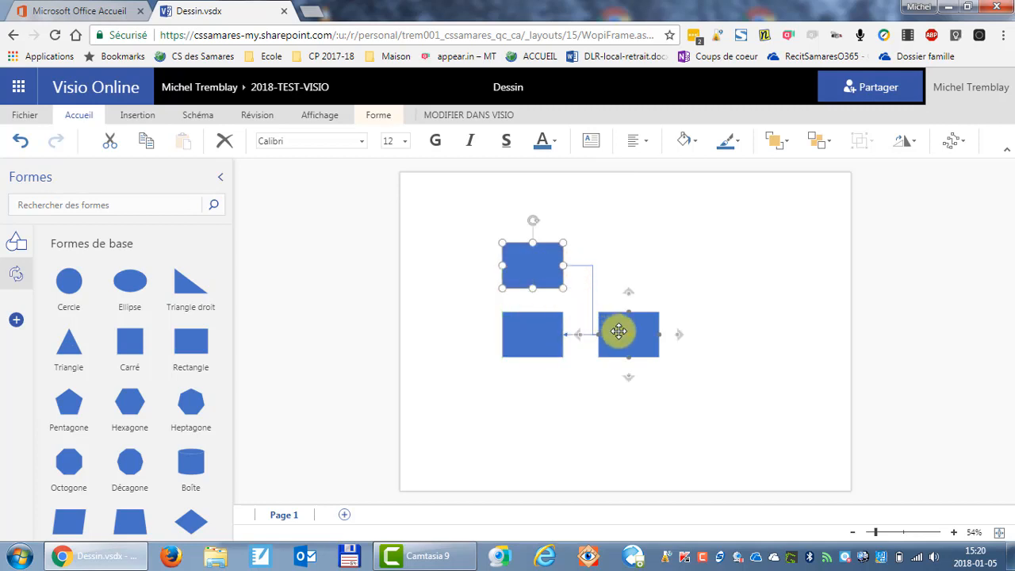
mouse_move(579, 336)
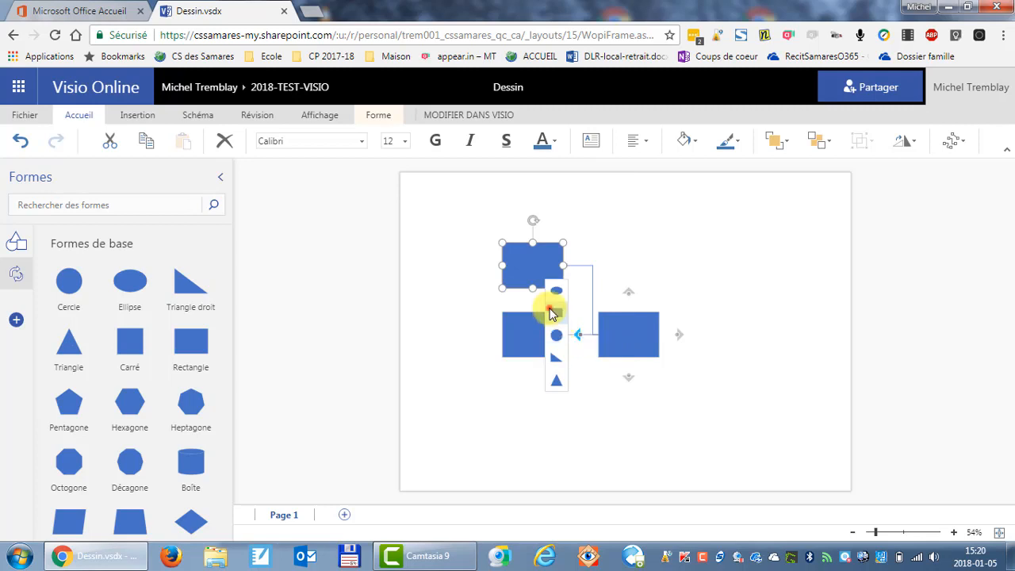
click(554, 311)
drag(563, 384, 543, 393)
Step: Label the central source rectangle "dsdsadsaa" and the middle rectangle of the left column "fdsfdsdfs"
double_click(624, 334)
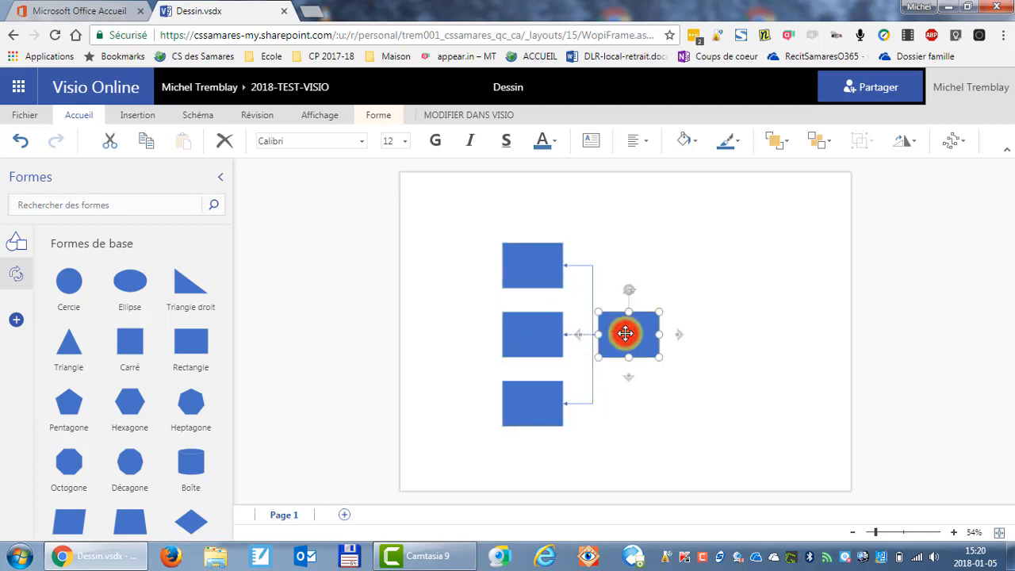
text(dsdsadsaa)
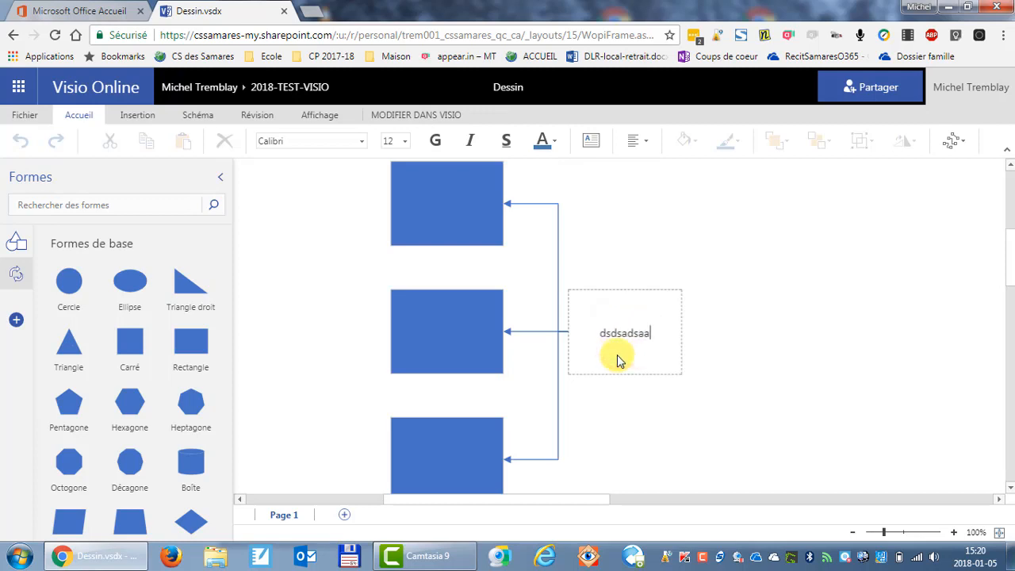
key(Return)
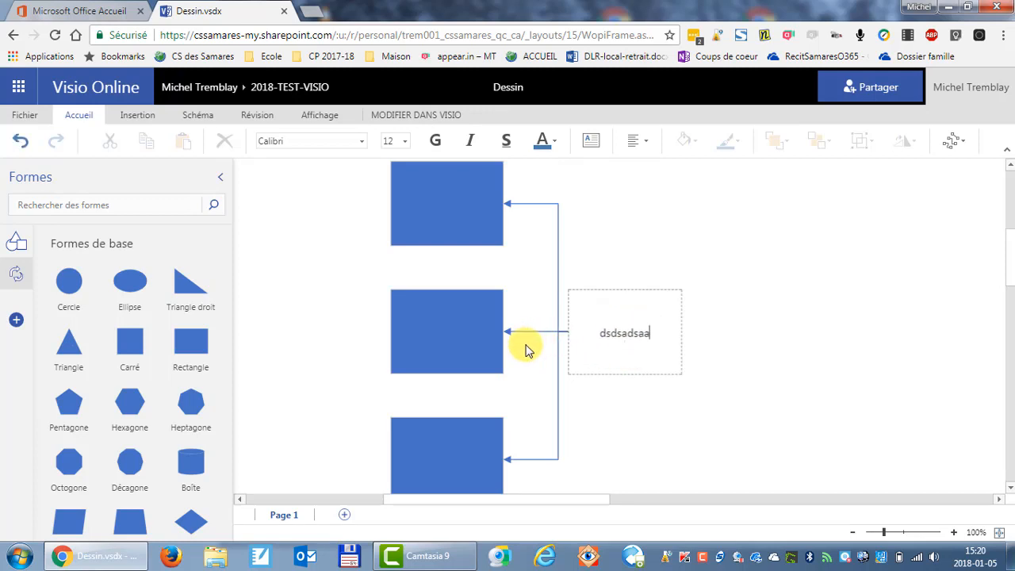
click(452, 342)
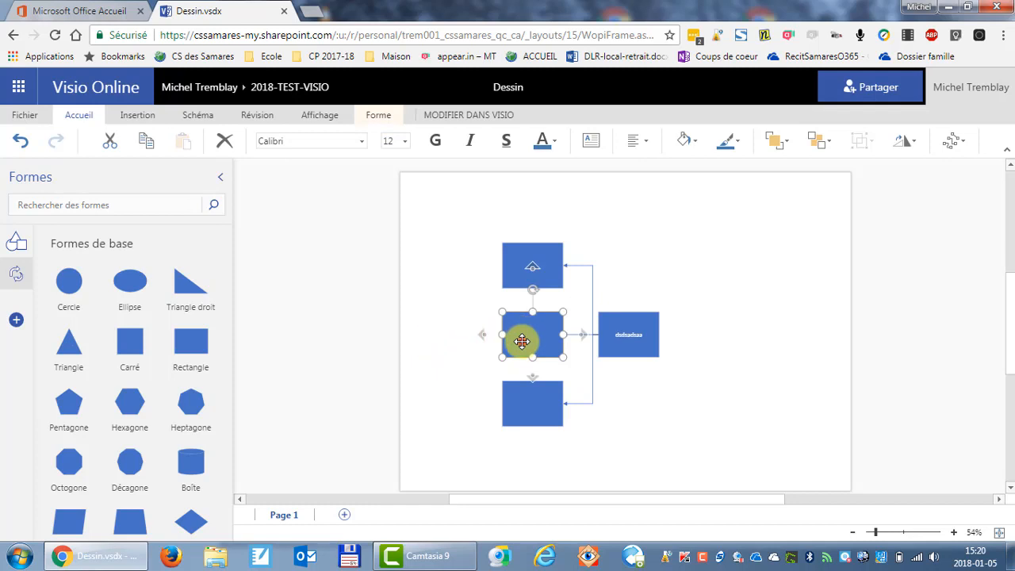
double_click(520, 336)
text(fdsfdsdfs)
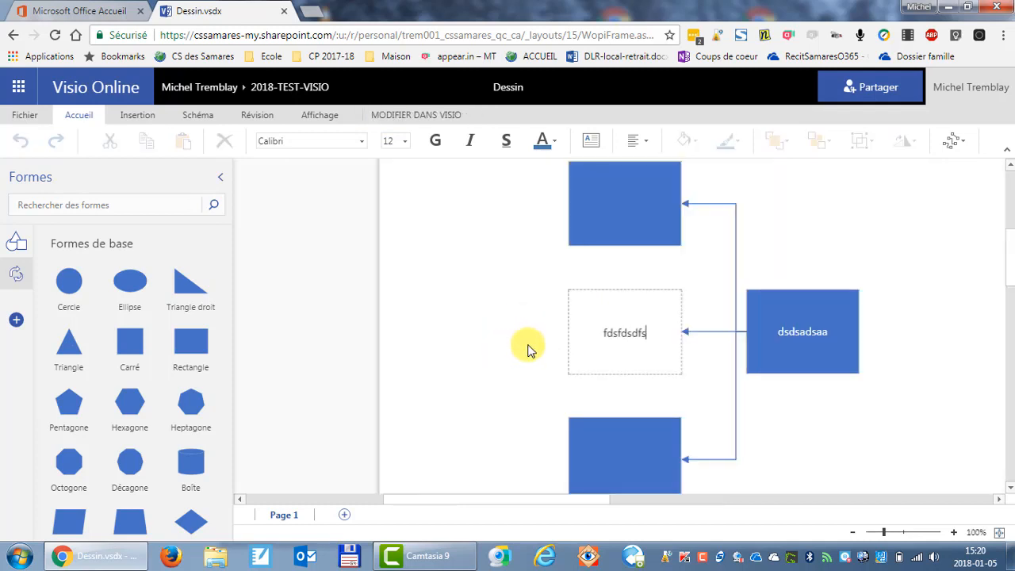
click(579, 437)
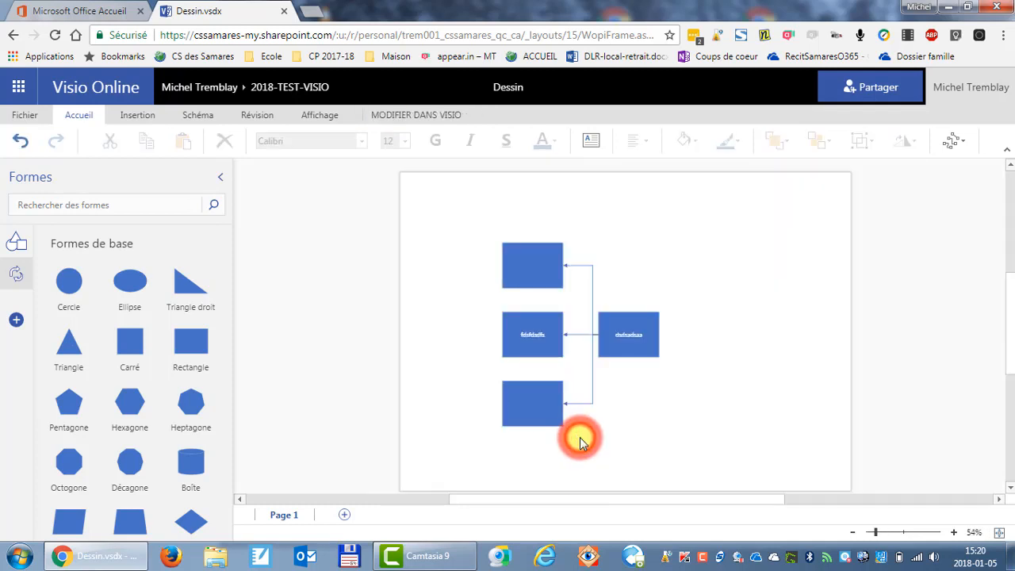
Step: Label the left column's lower rectangle "fdfdsfdsfds" and its upper rectangle "dfdfssdf"
double_click(515, 397)
text(fdfdsfdsfds)
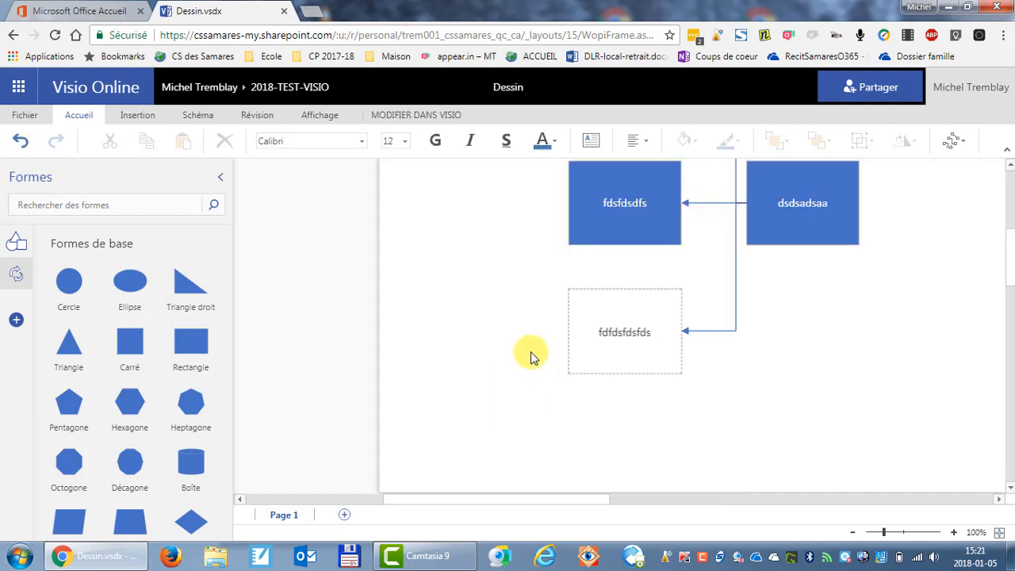
scroll(539, 348, up, 3)
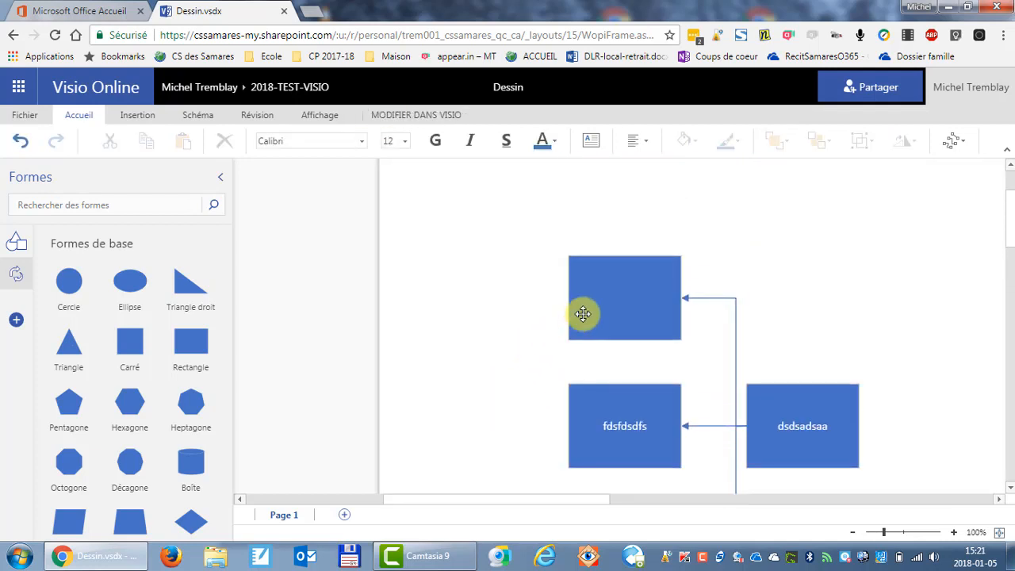
click(582, 311)
double_click(516, 275)
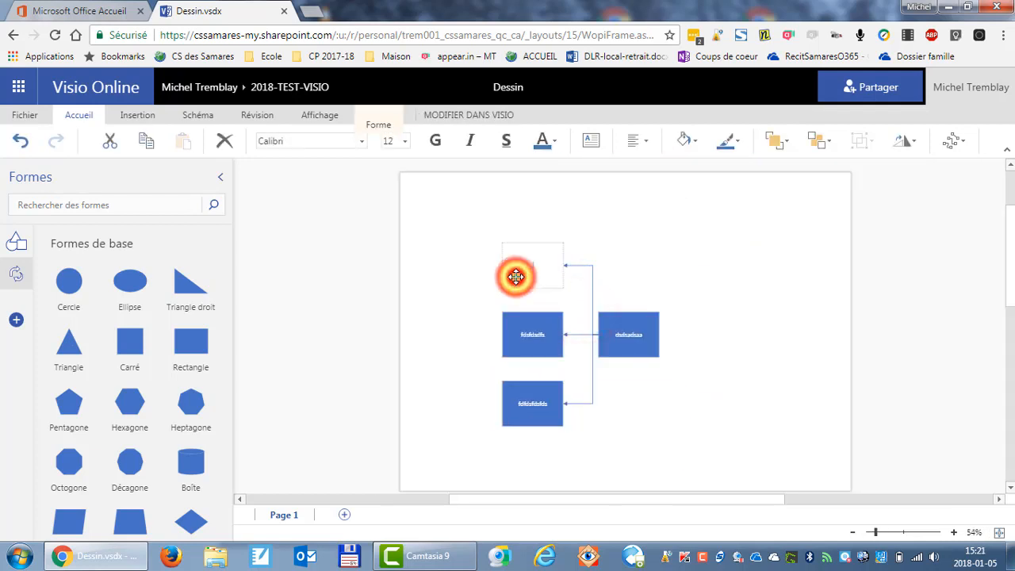
text(dfdfssdf)
scroll(657, 335, down, 3)
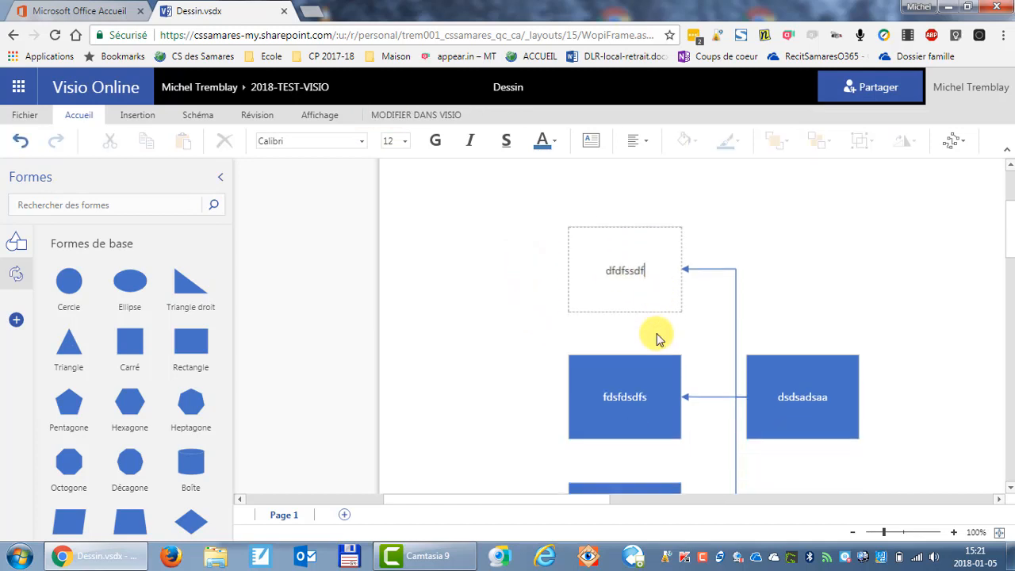
scroll(648, 340, up, 2)
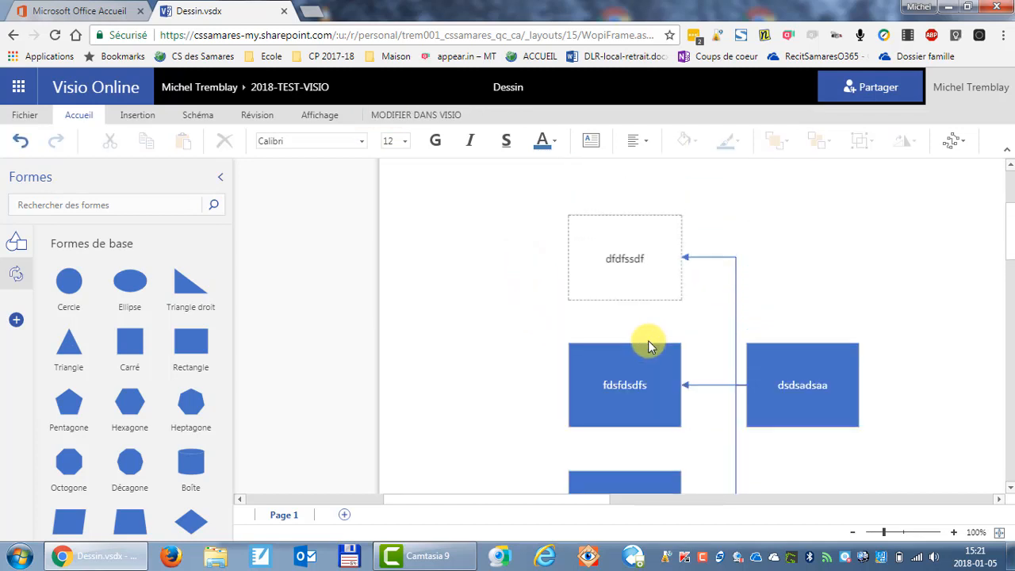
Step: Chain two auto-connected circles to the left of the column's middle rectangle, nudging each slightly left for more spacing
click(578, 361)
mouse_move(482, 335)
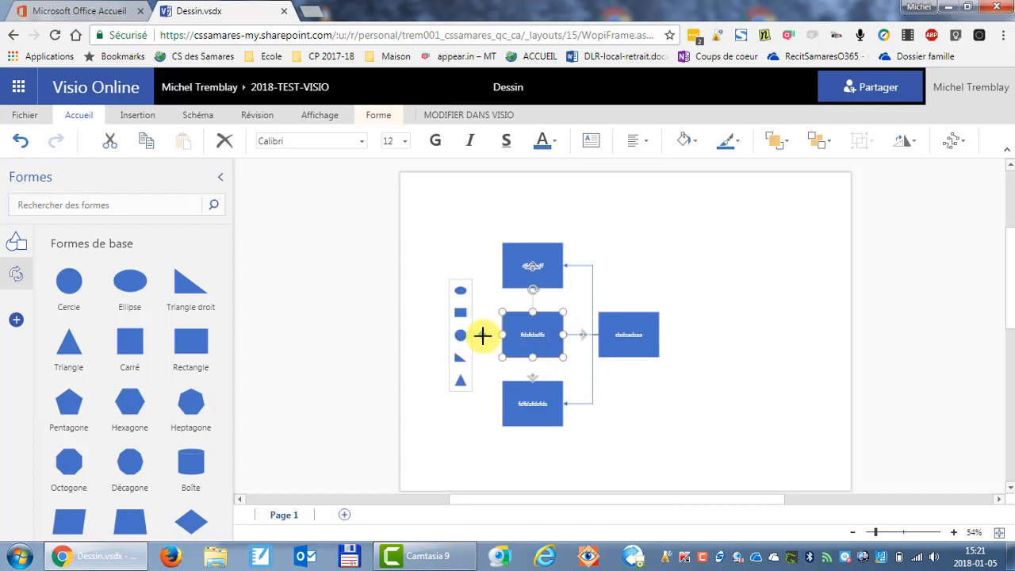
click(461, 337)
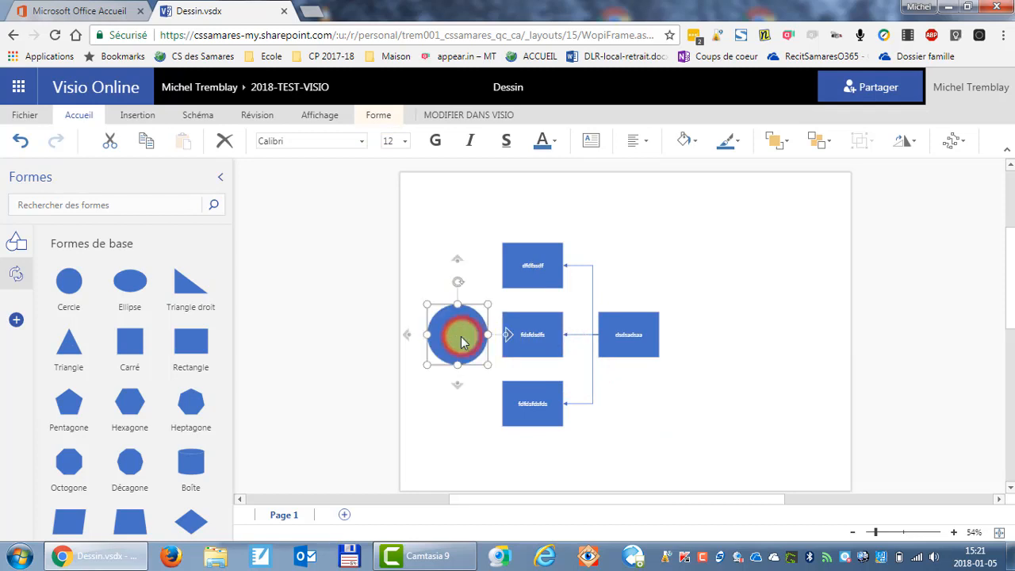
drag(442, 343, 432, 342)
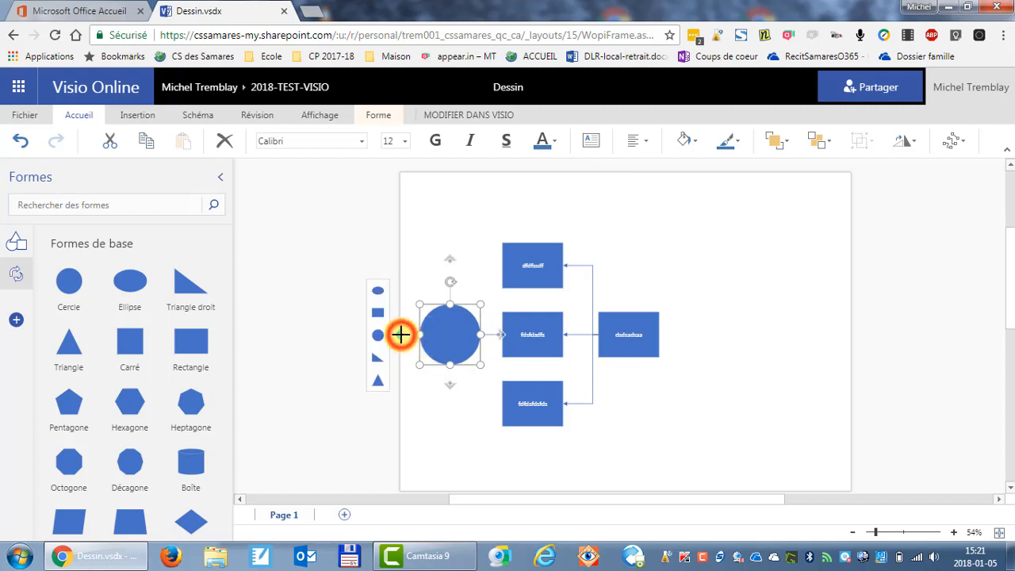
click(378, 335)
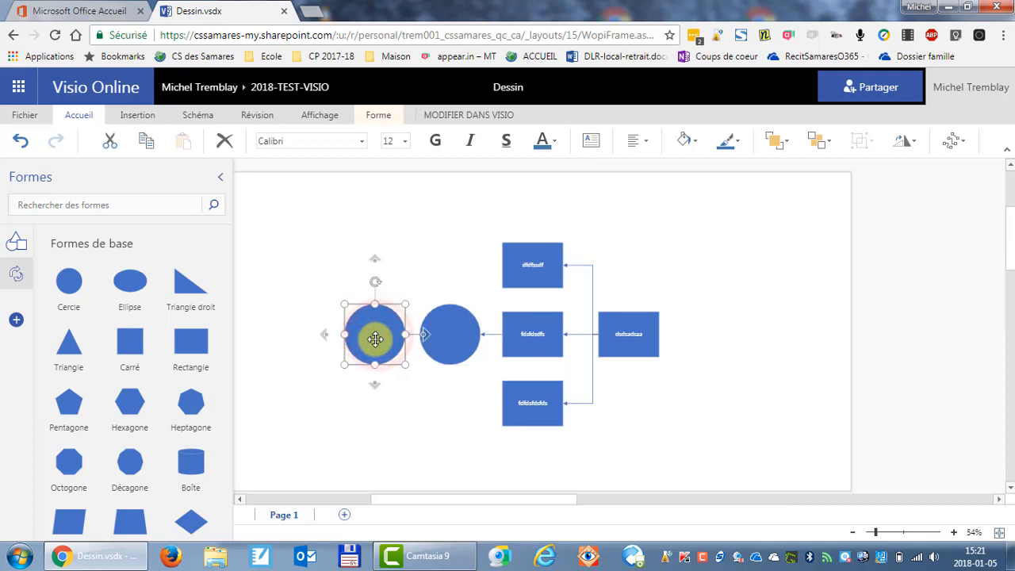
drag(379, 343, 369, 351)
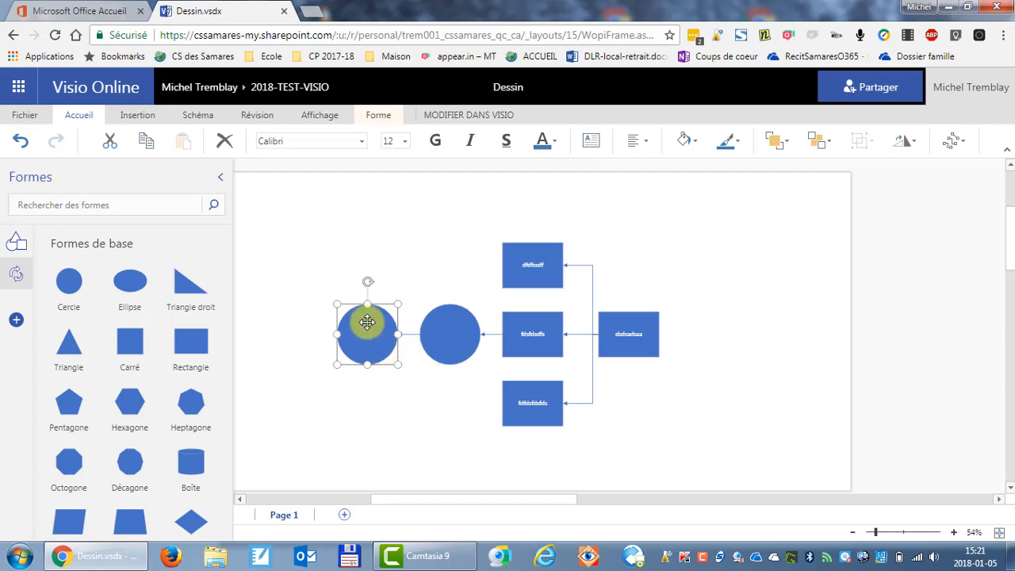
Step: Add an auto-connected ellipse above the leftmost circle and move it slightly upward
mouse_move(365, 259)
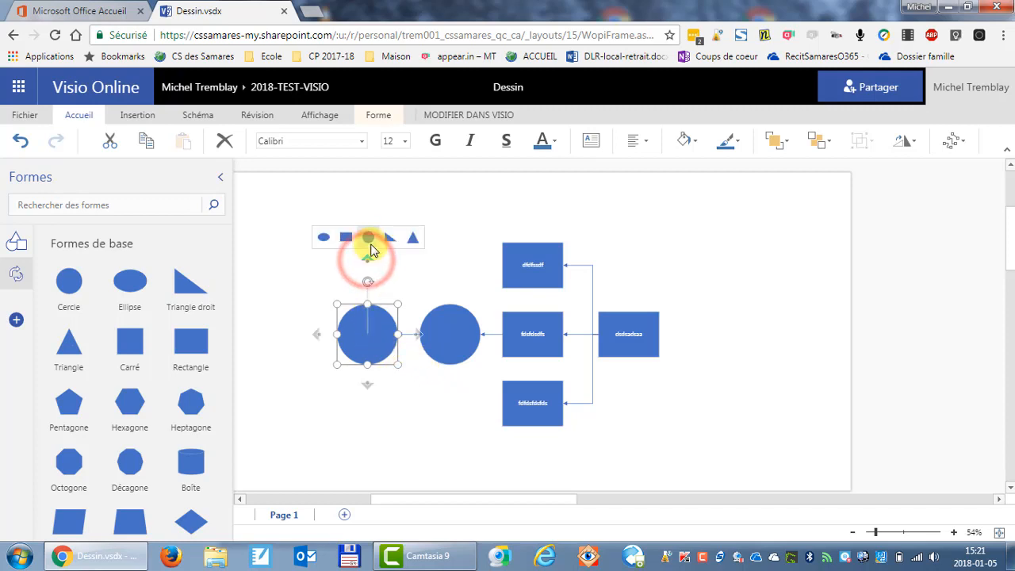
click(323, 241)
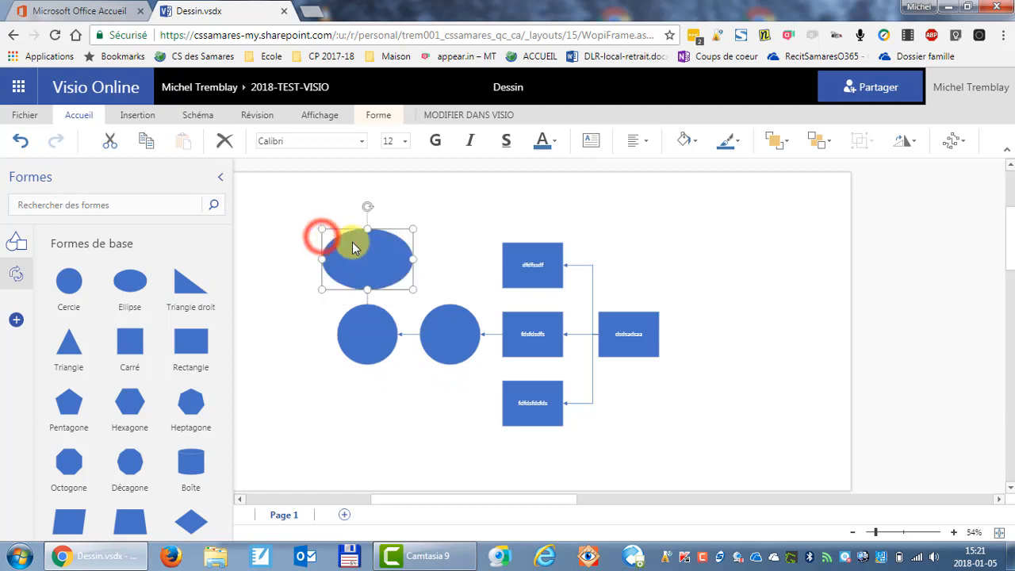
drag(389, 249, 393, 238)
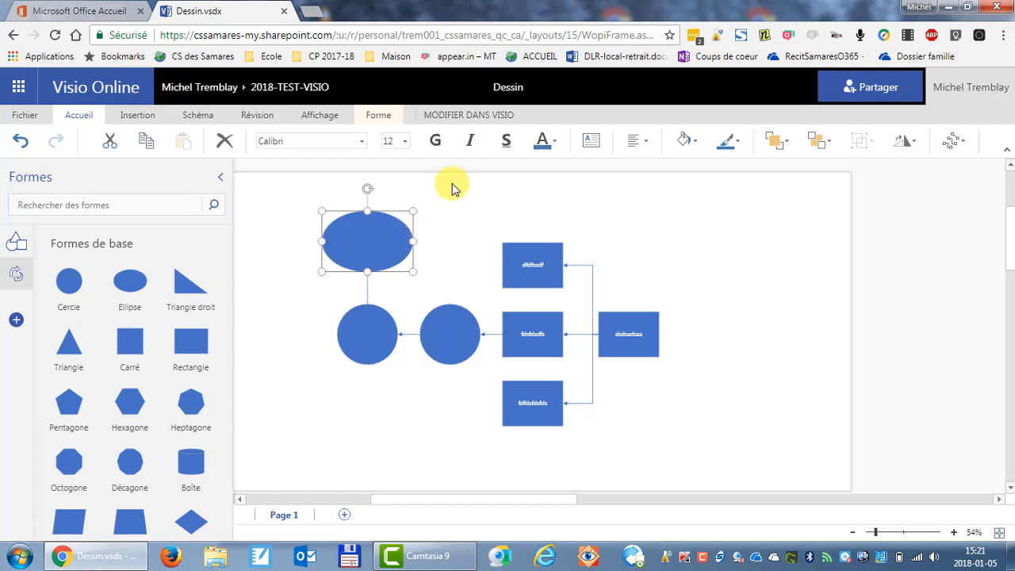
Step: Rename the drawing file as Concept 1
click(507, 88)
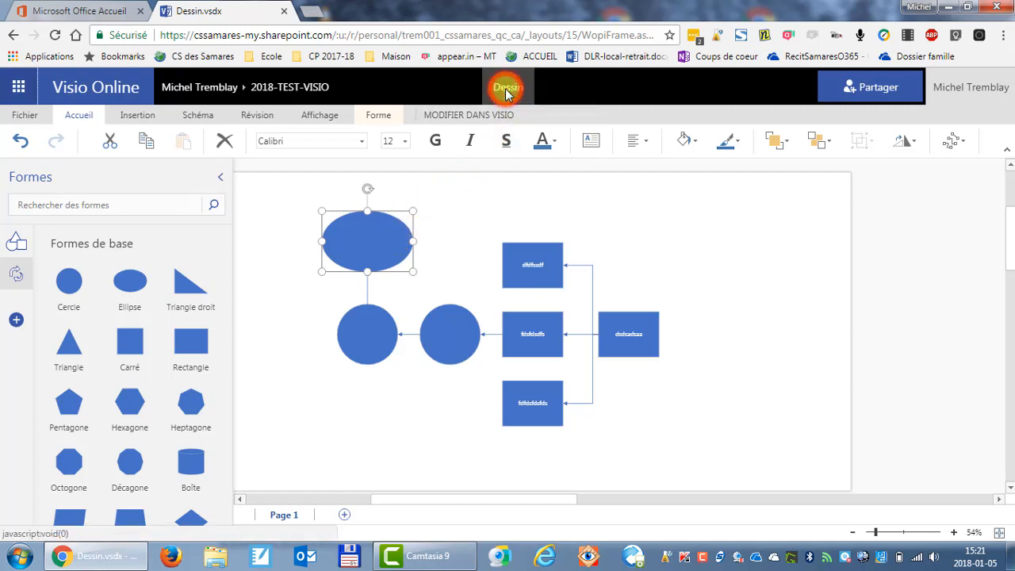
click(508, 87)
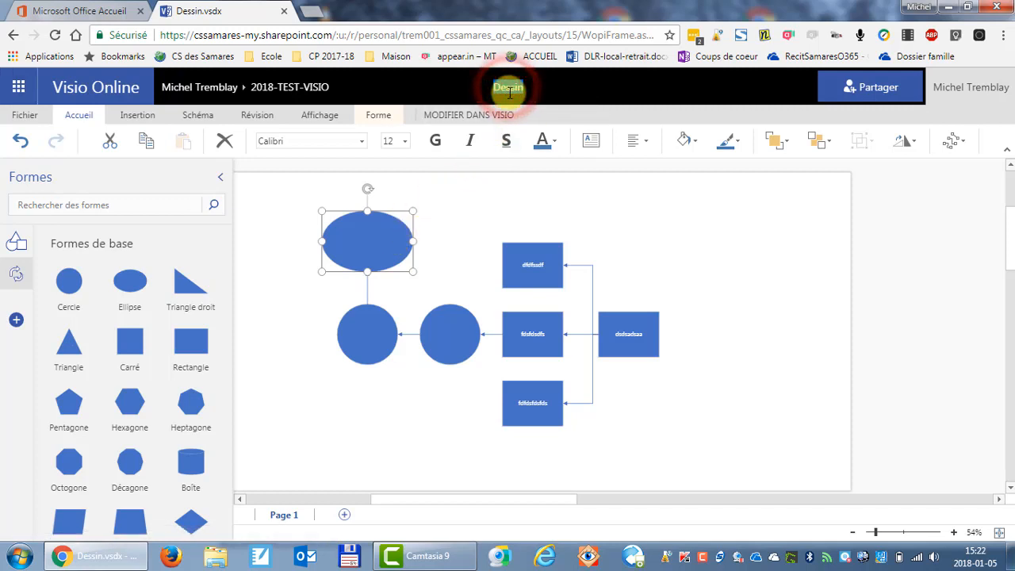
text(Concept 1)
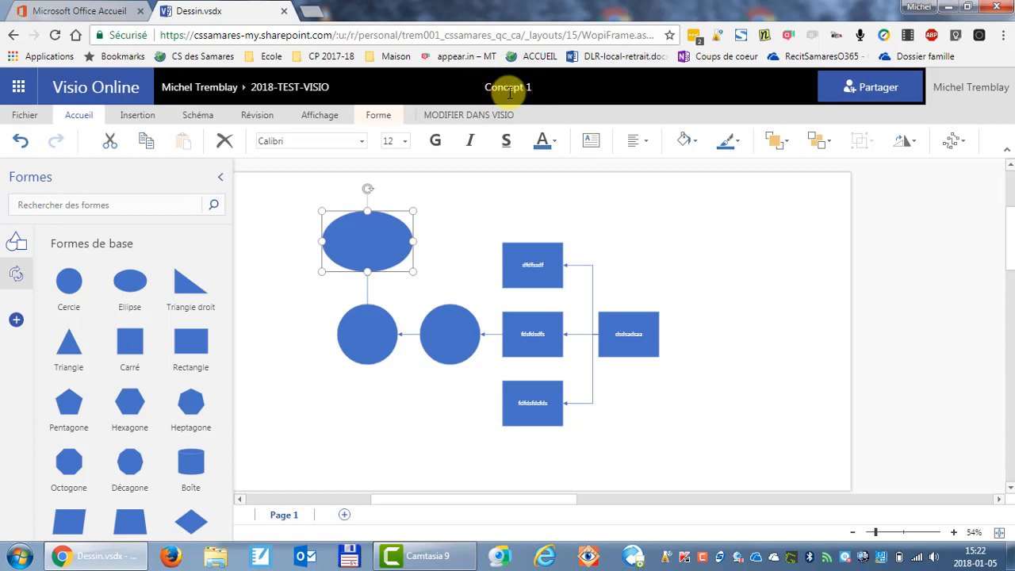
key(Return)
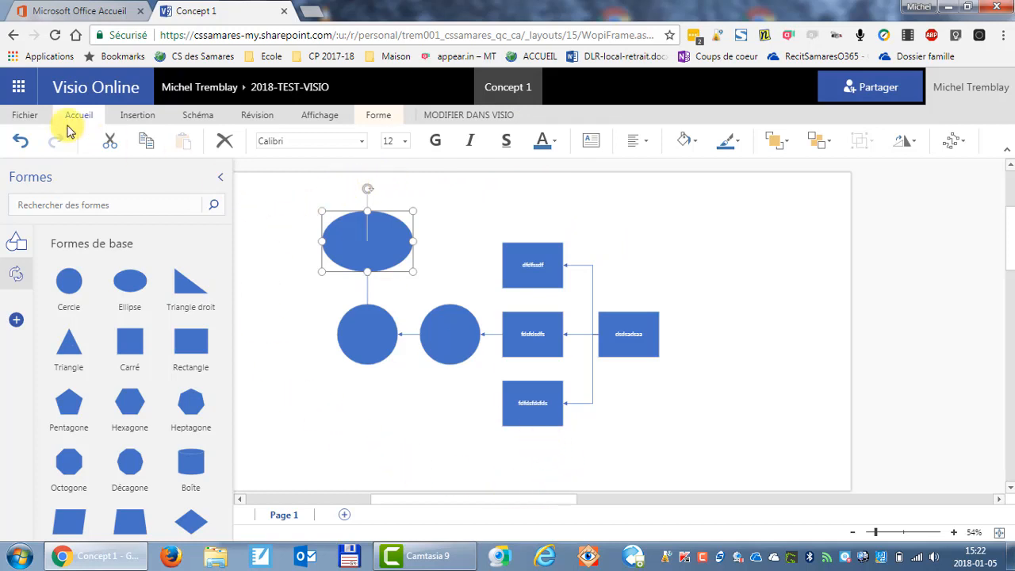
Step: Examine the drawing's Save As options, including downloading a copy or a PDF, and return to the drawing
click(24, 113)
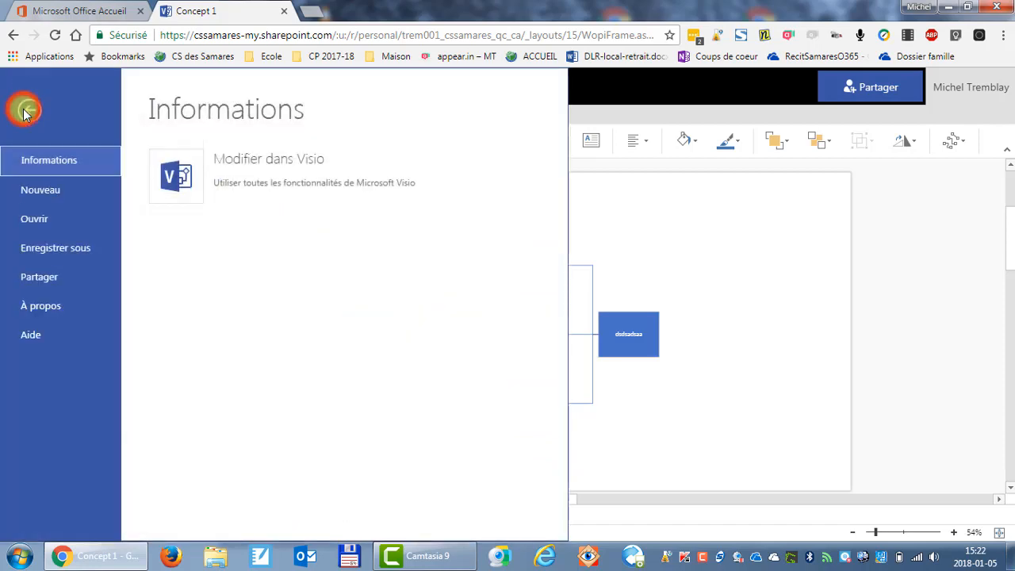
click(49, 249)
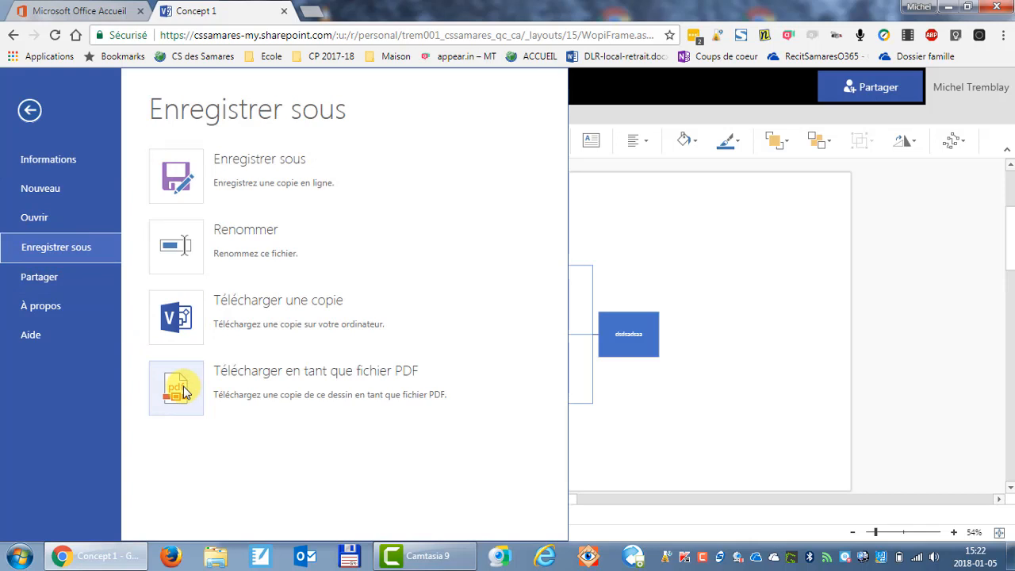
click(30, 111)
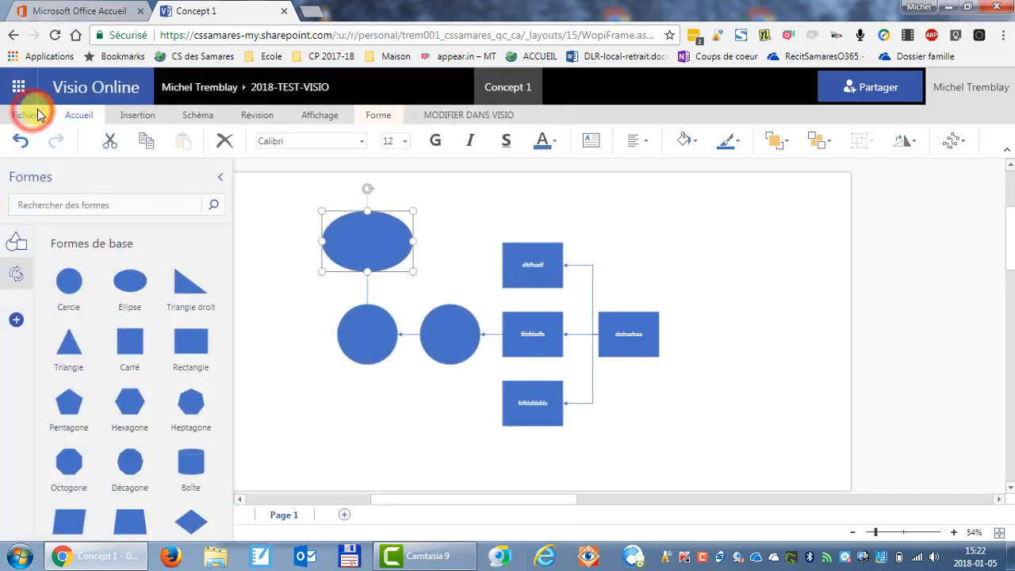
Step: Return to the 2018-TEST-VISIO folder in OneDrive and reopen Concept 1.vsdx from there
click(270, 88)
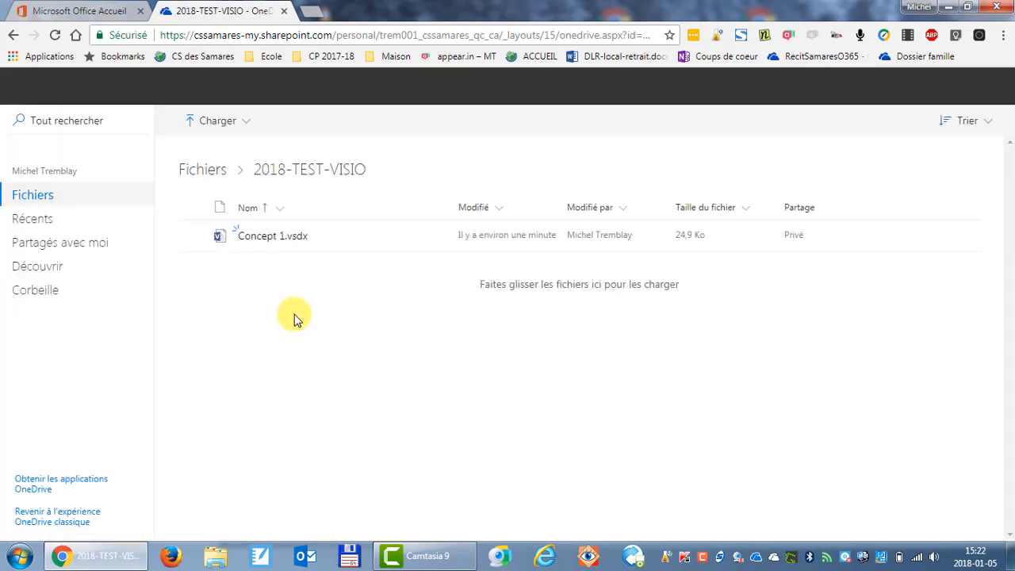
click(264, 238)
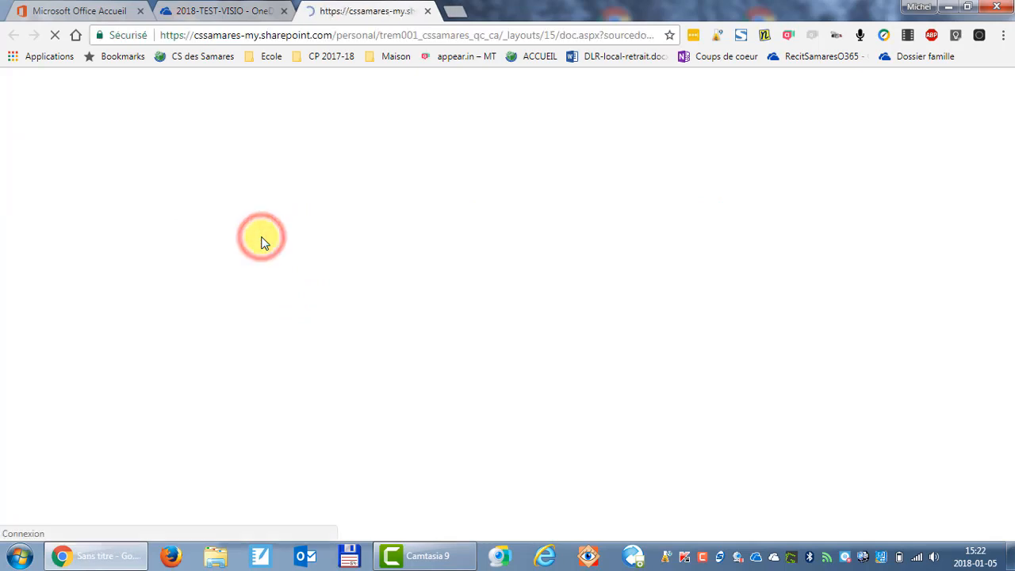